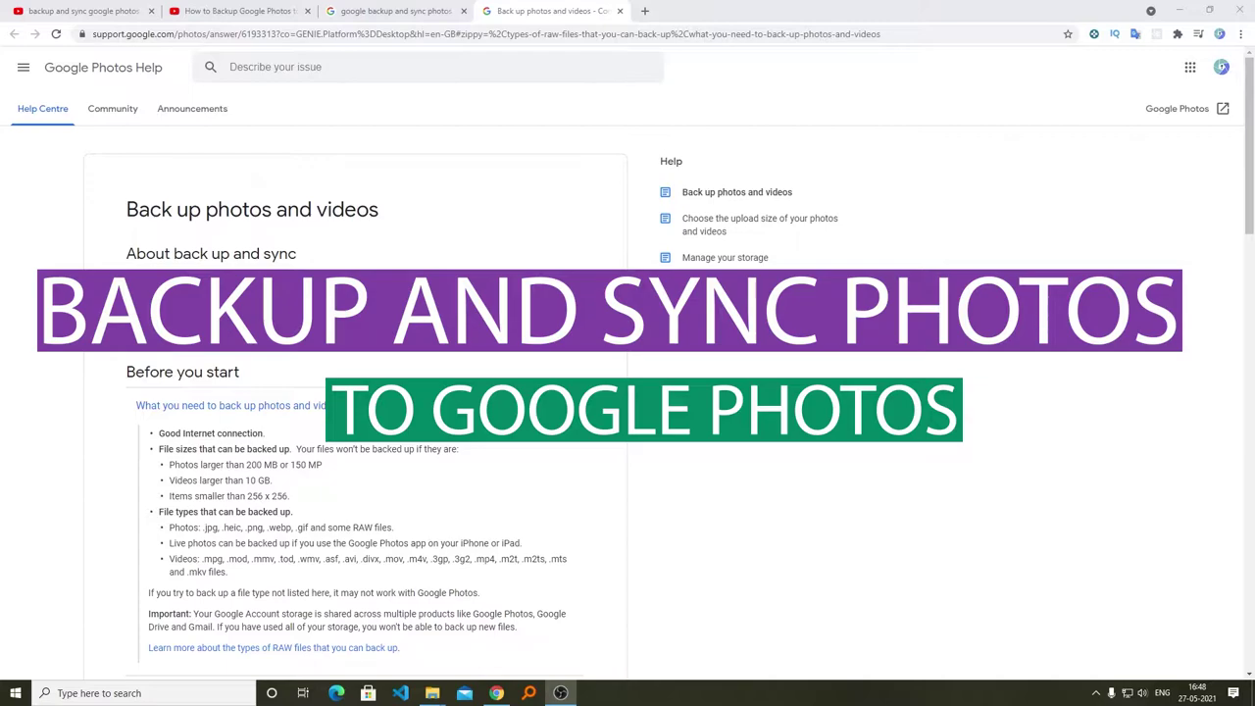
Step: Highlight the backup size limits: 200 MB and 150 MP photos, 10 GB videos, 256 x 256 minimum
scroll(735, 478, down, 2)
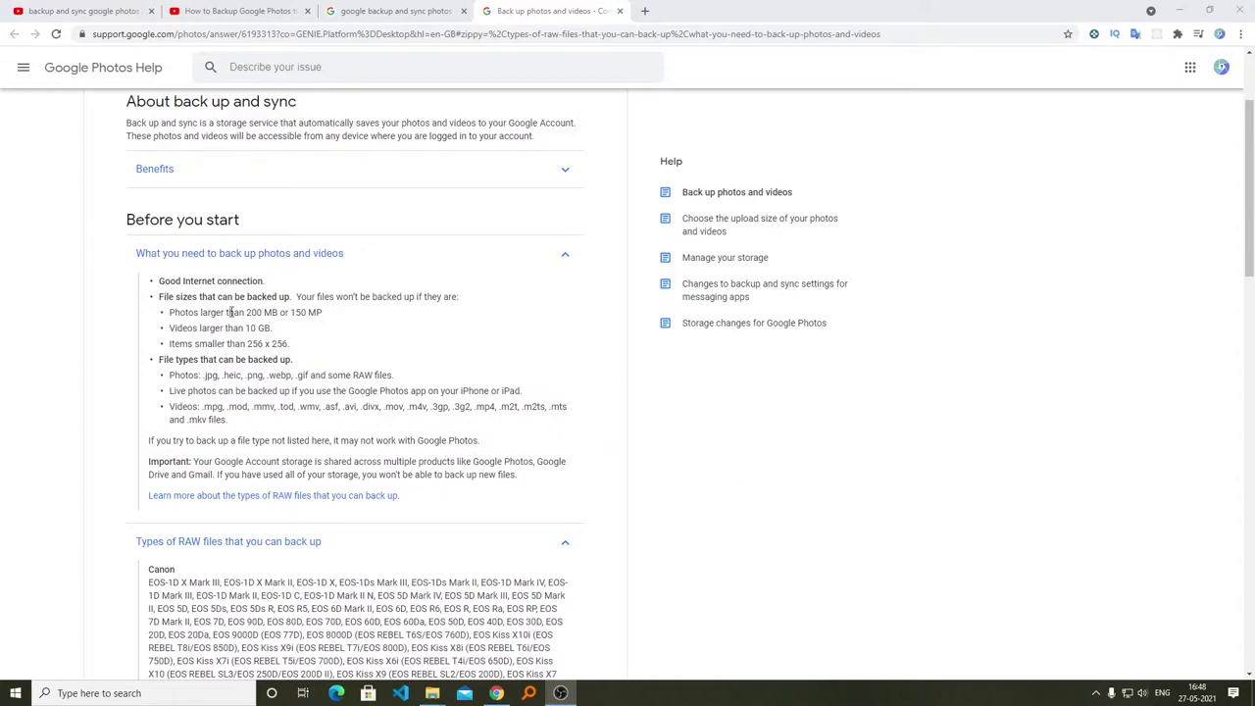
drag(246, 312, 323, 312)
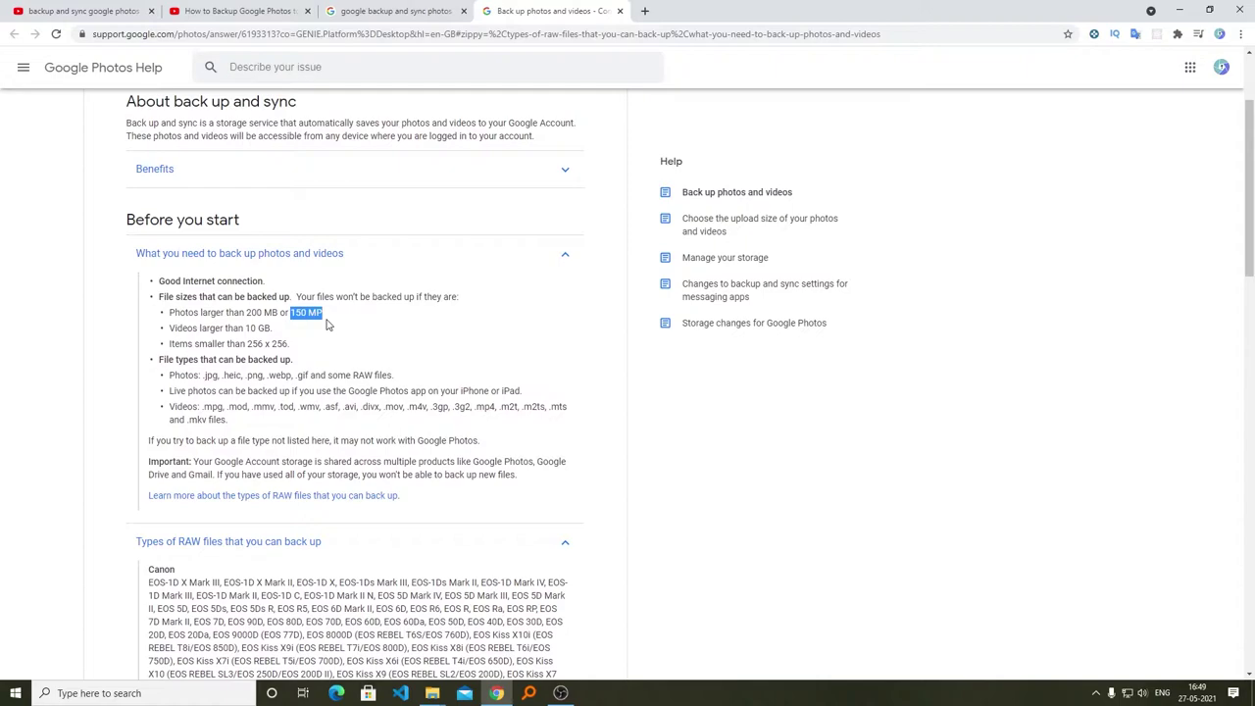
drag(329, 324, 251, 331)
triple_click(291, 333)
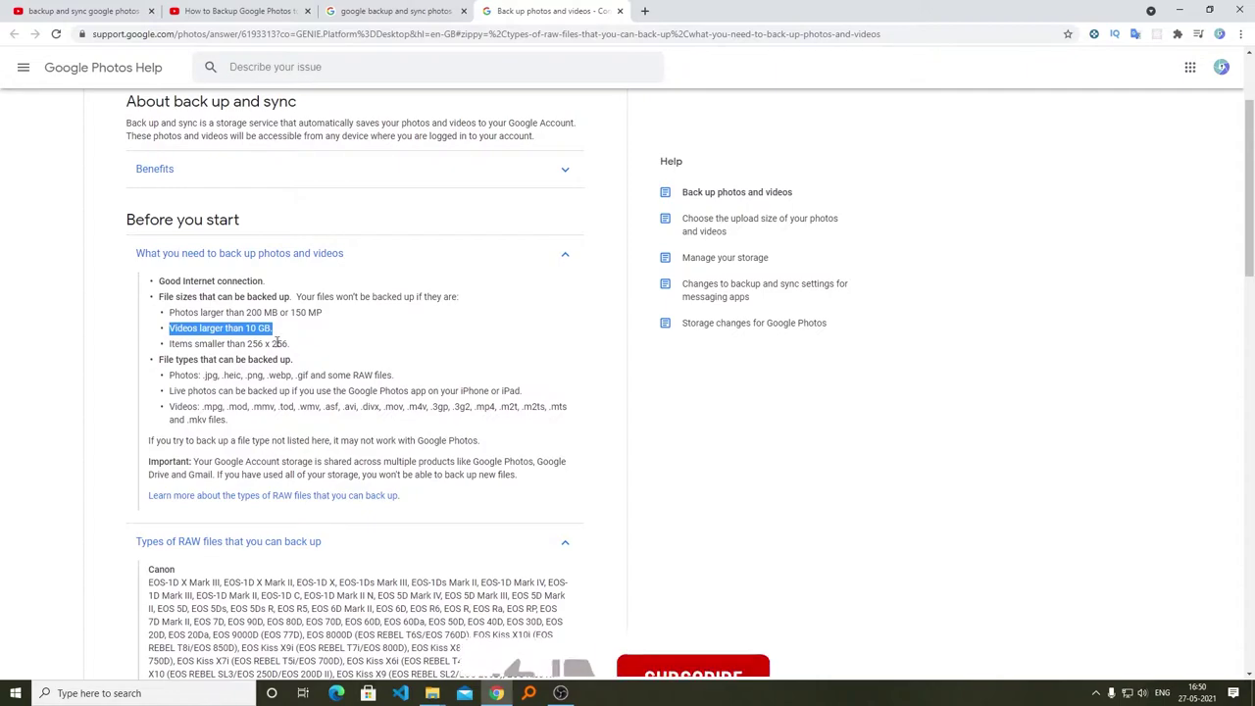
drag(207, 344, 248, 343)
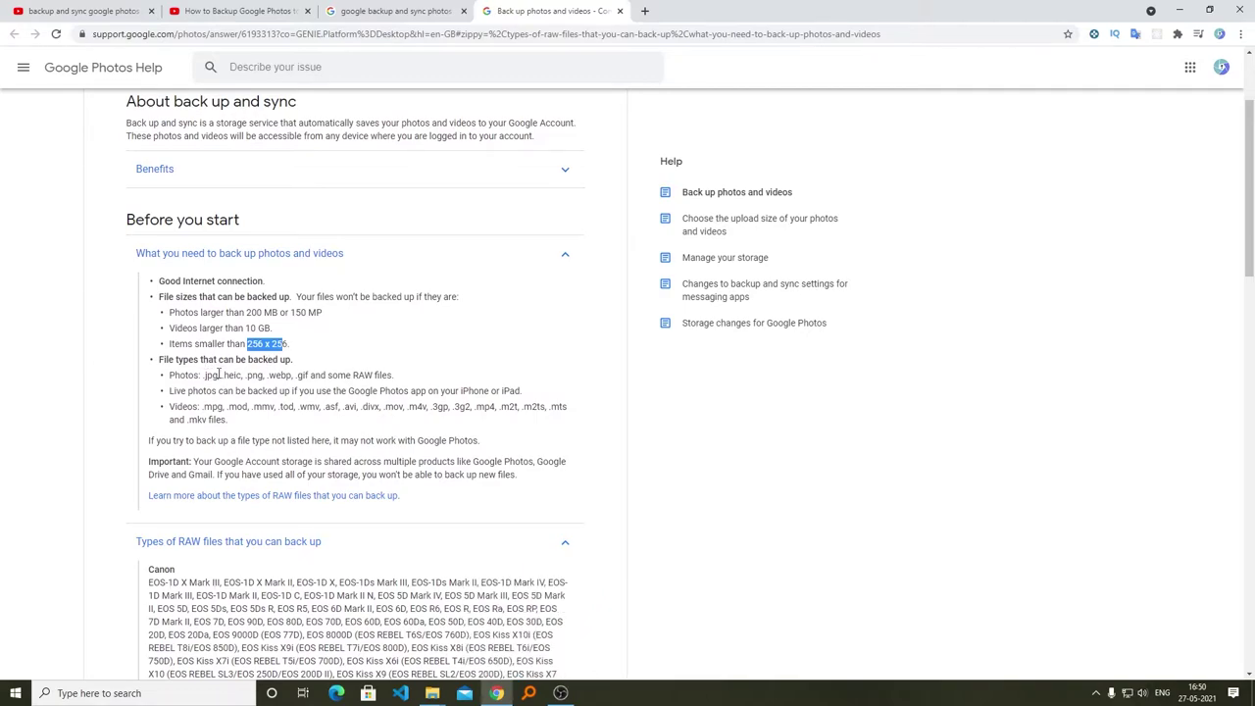
Step: Highlight the supported photo formats, Live photos note and video formats, then scroll to the setup section
drag(205, 376, 236, 377)
drag(255, 376, 287, 373)
click(393, 375)
drag(175, 391, 268, 391)
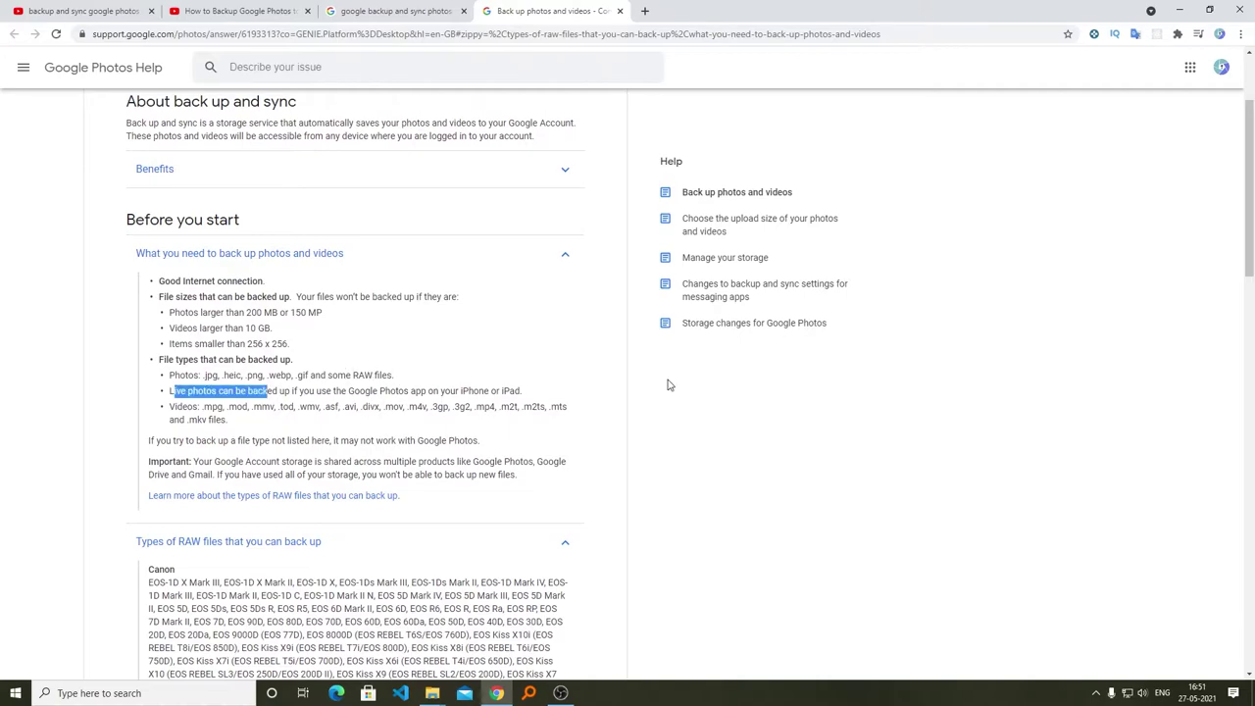
click(529, 391)
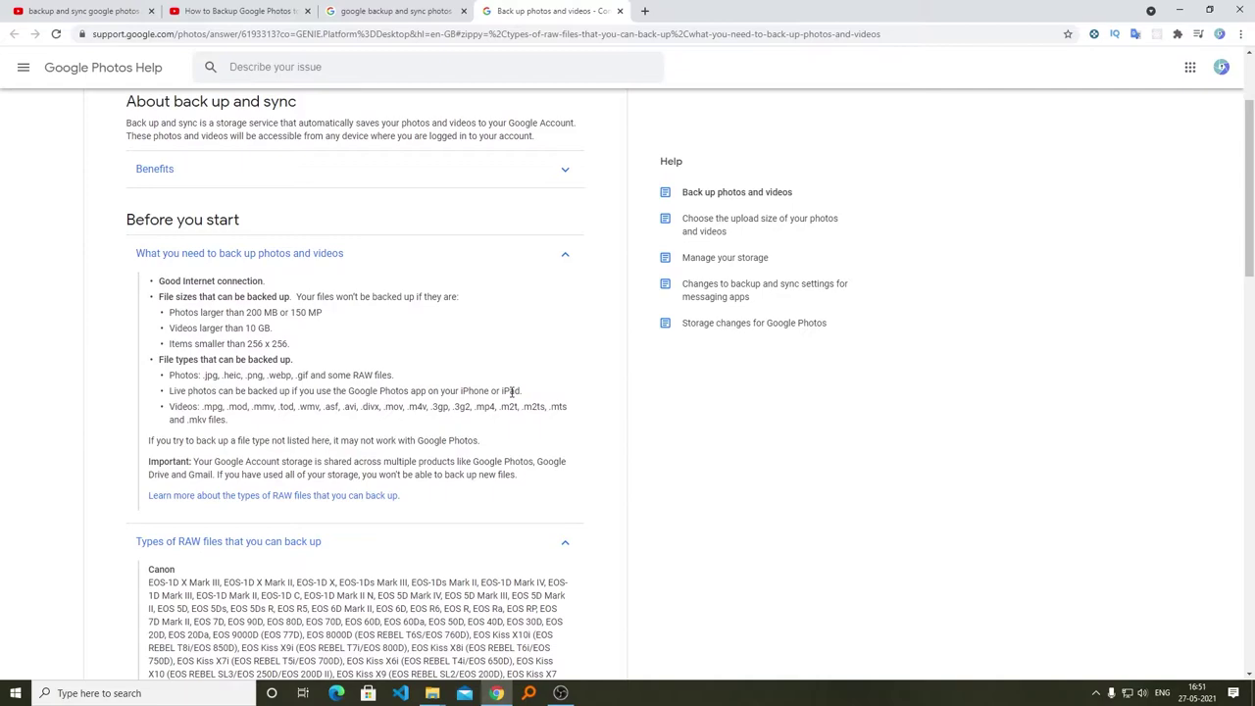
drag(510, 391, 486, 389)
click(343, 453)
drag(204, 411, 229, 420)
scroll(157, 329, down, 9)
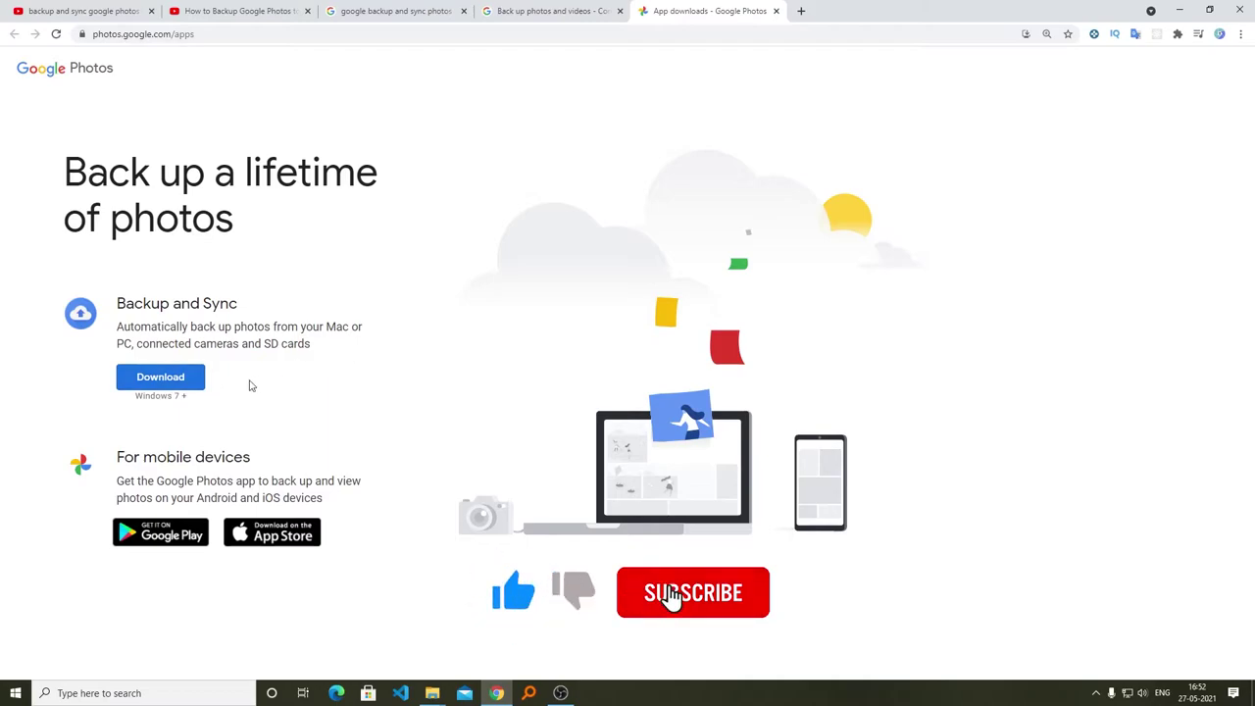
Step: Download and run the Backup and Sync installer, approve it, and confirm the app appears among installed apps
click(160, 382)
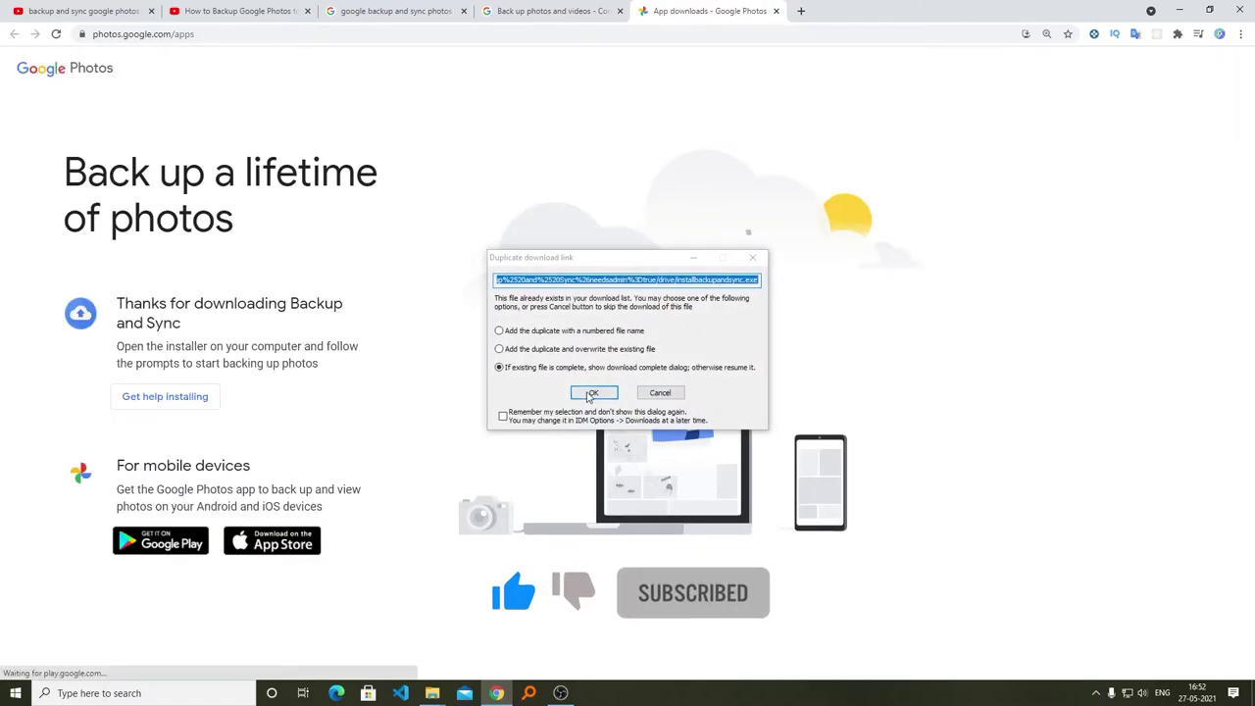
click(591, 391)
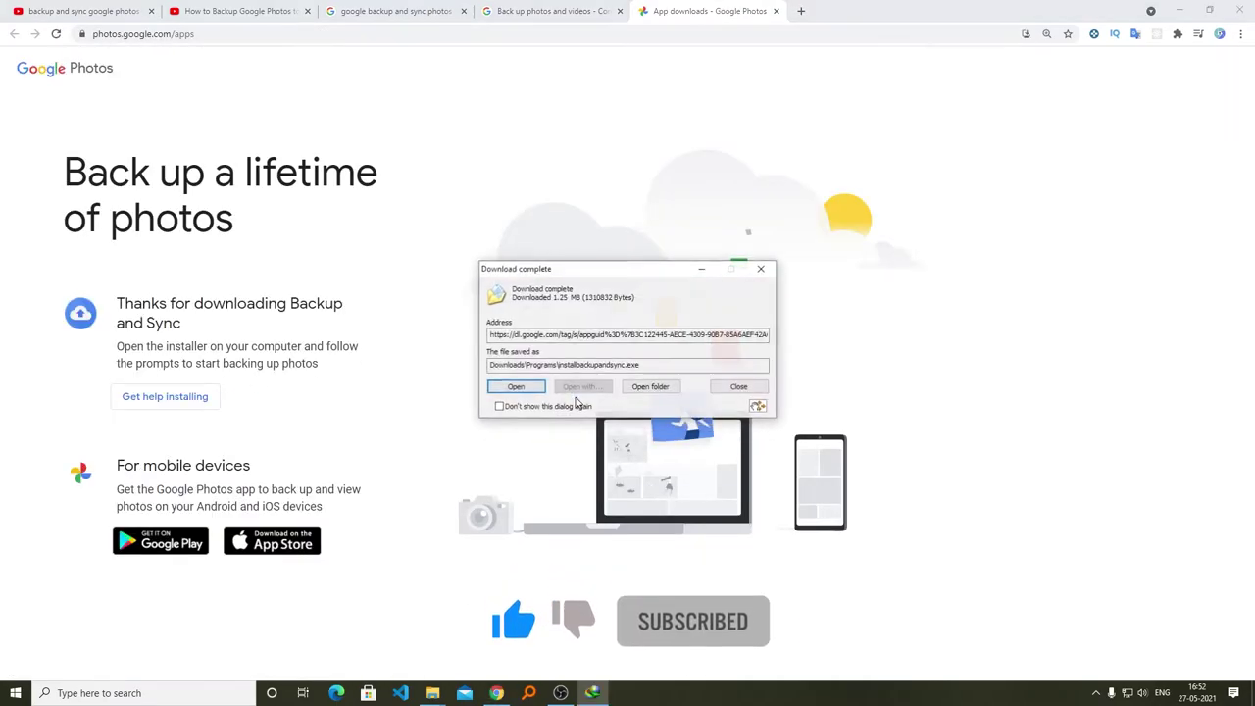
click(525, 388)
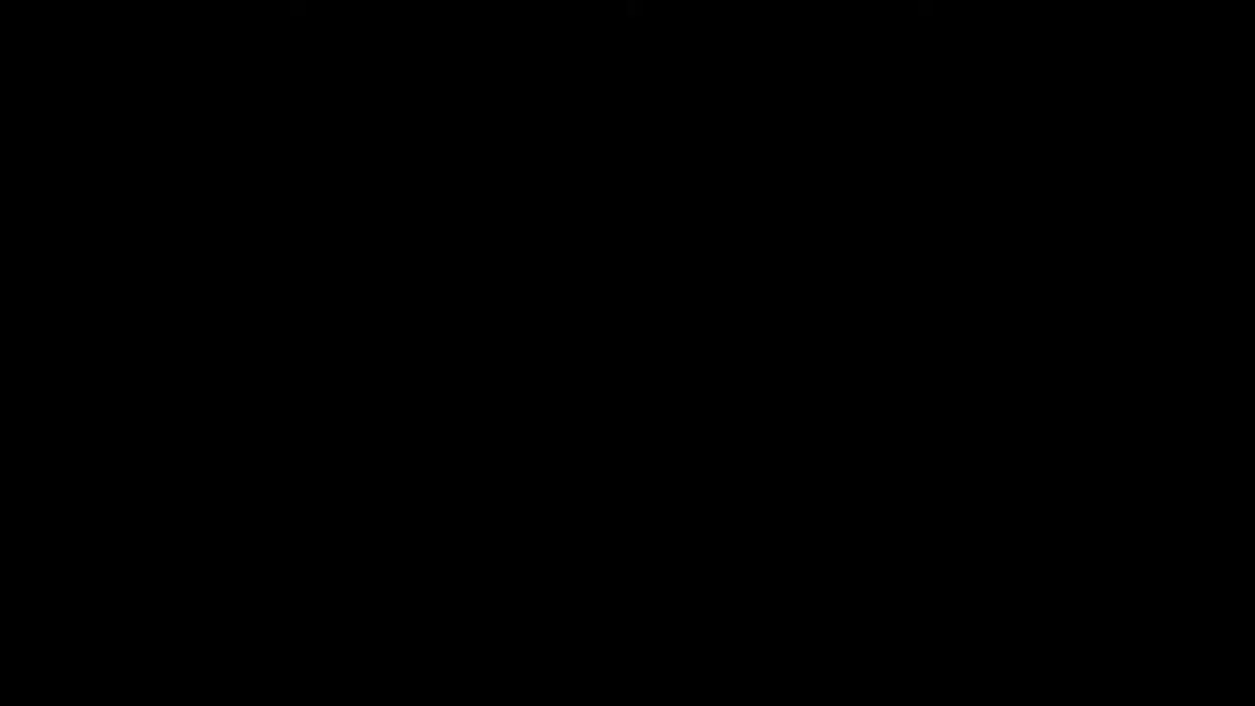
click(542, 435)
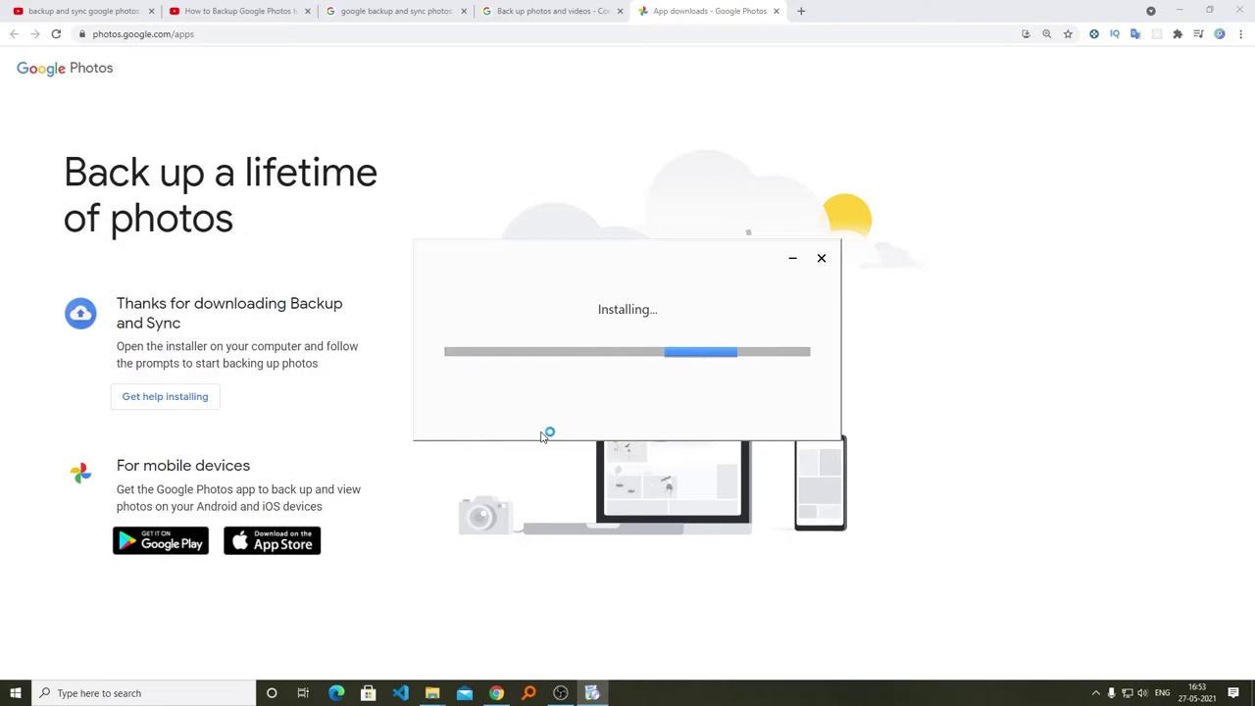
click(803, 417)
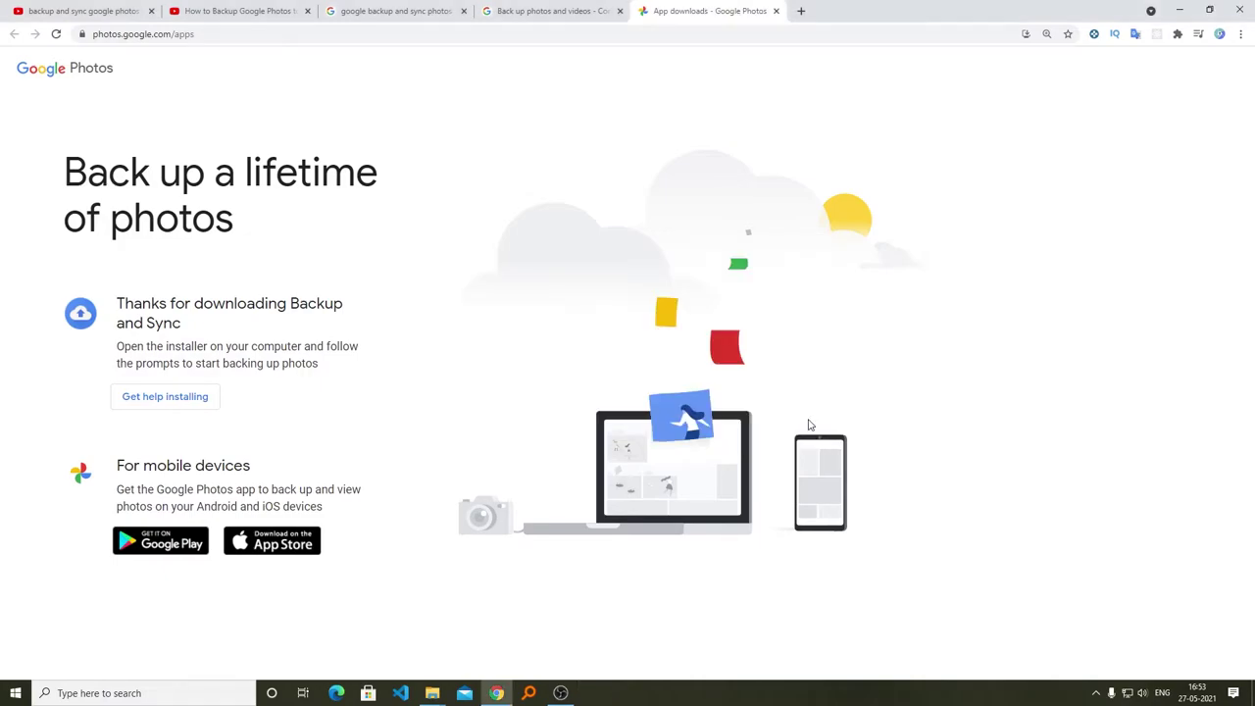
key(super)
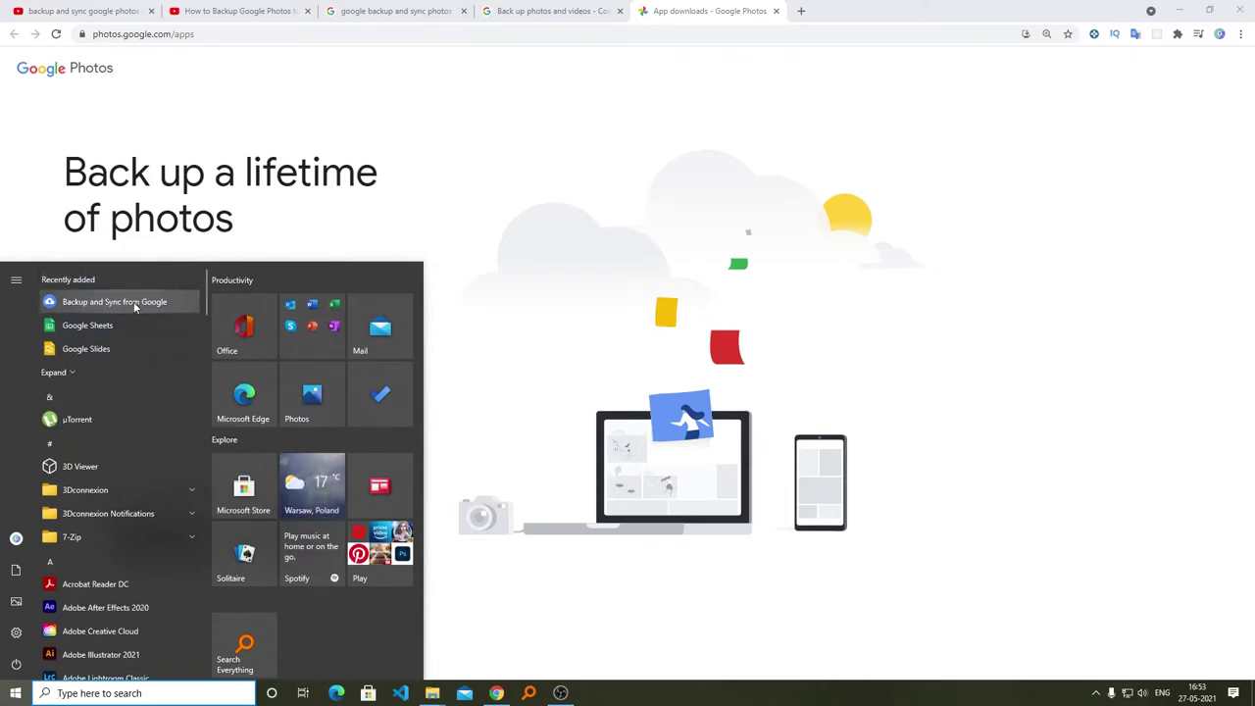
Step: Launch Backup and Sync, get started with setup, and begin entering the Google account e-mail
click(144, 304)
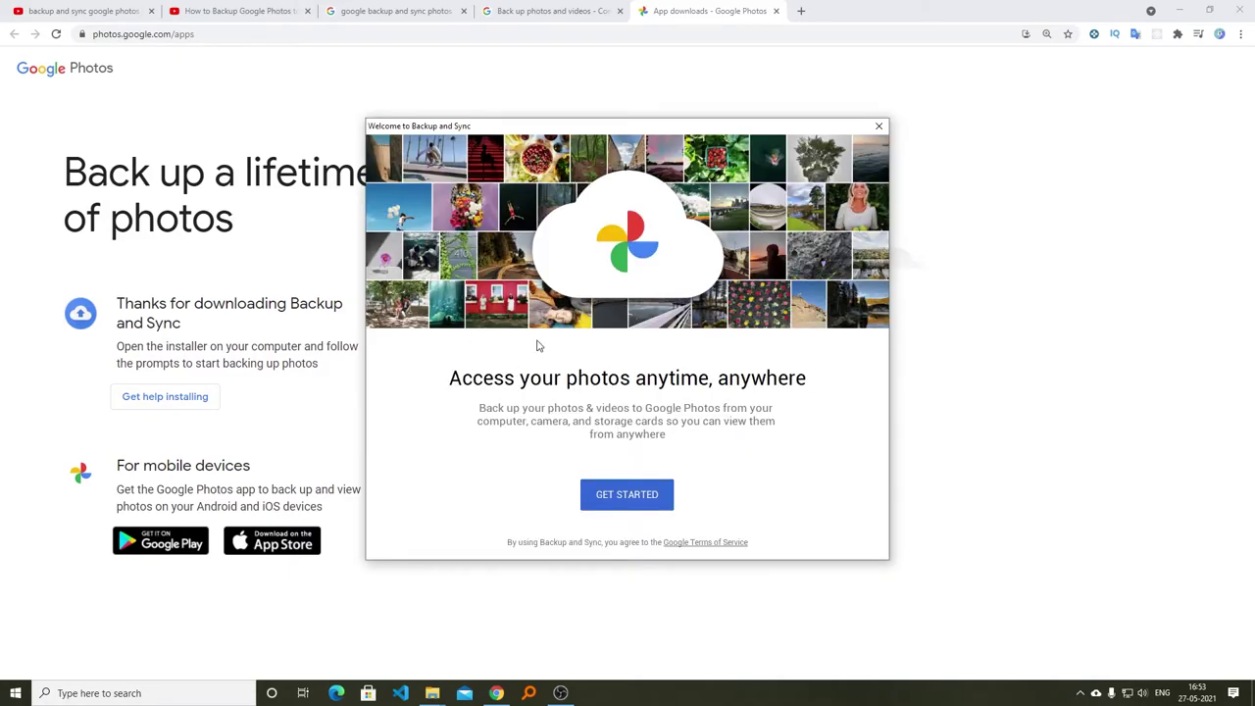
click(638, 492)
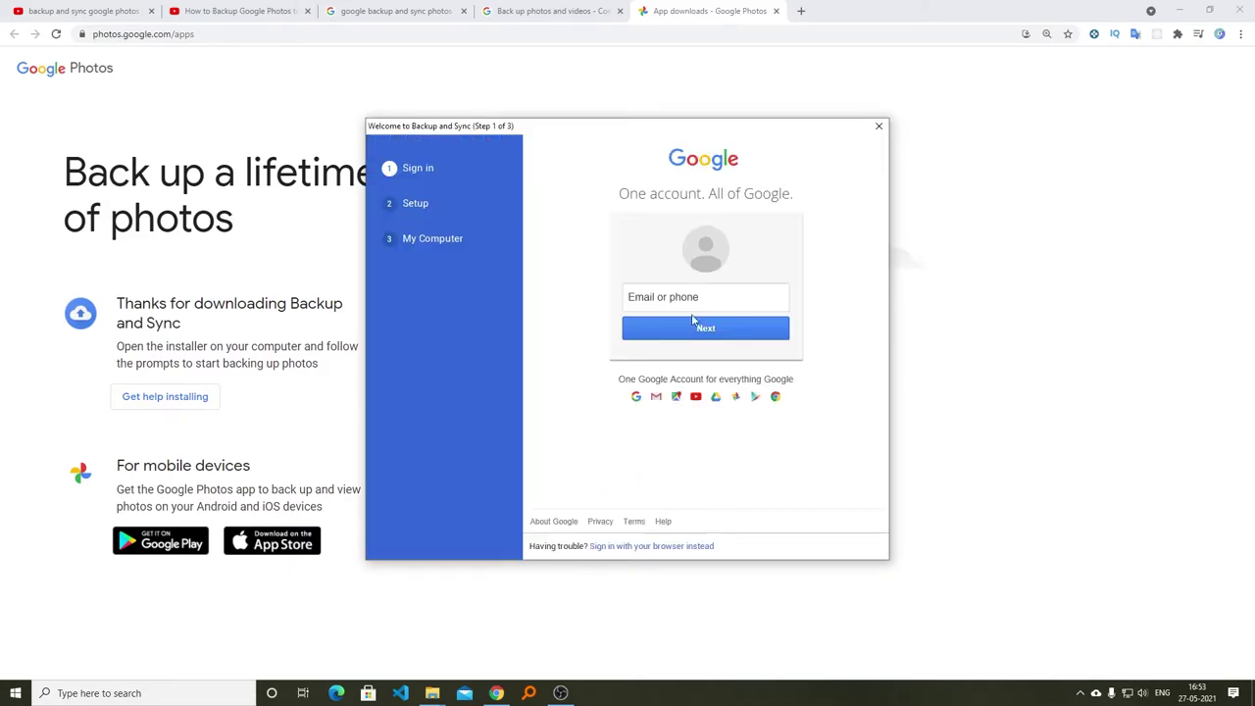
click(668, 298)
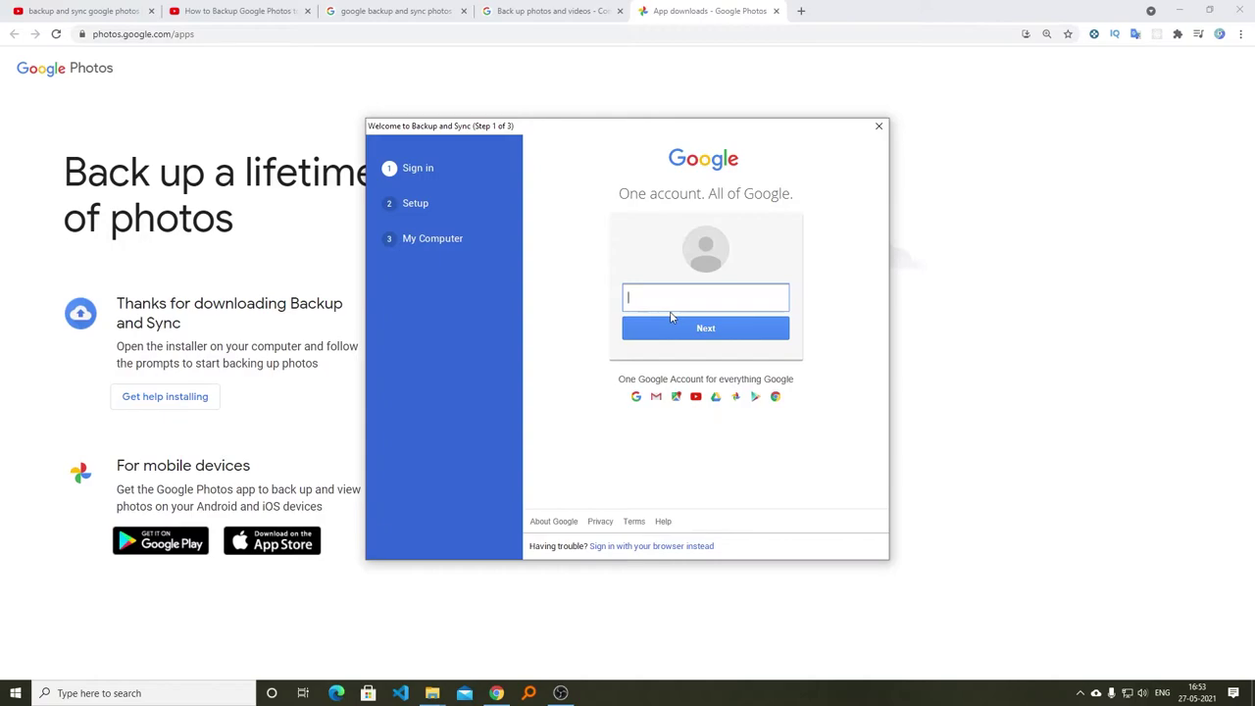
text(dnd)
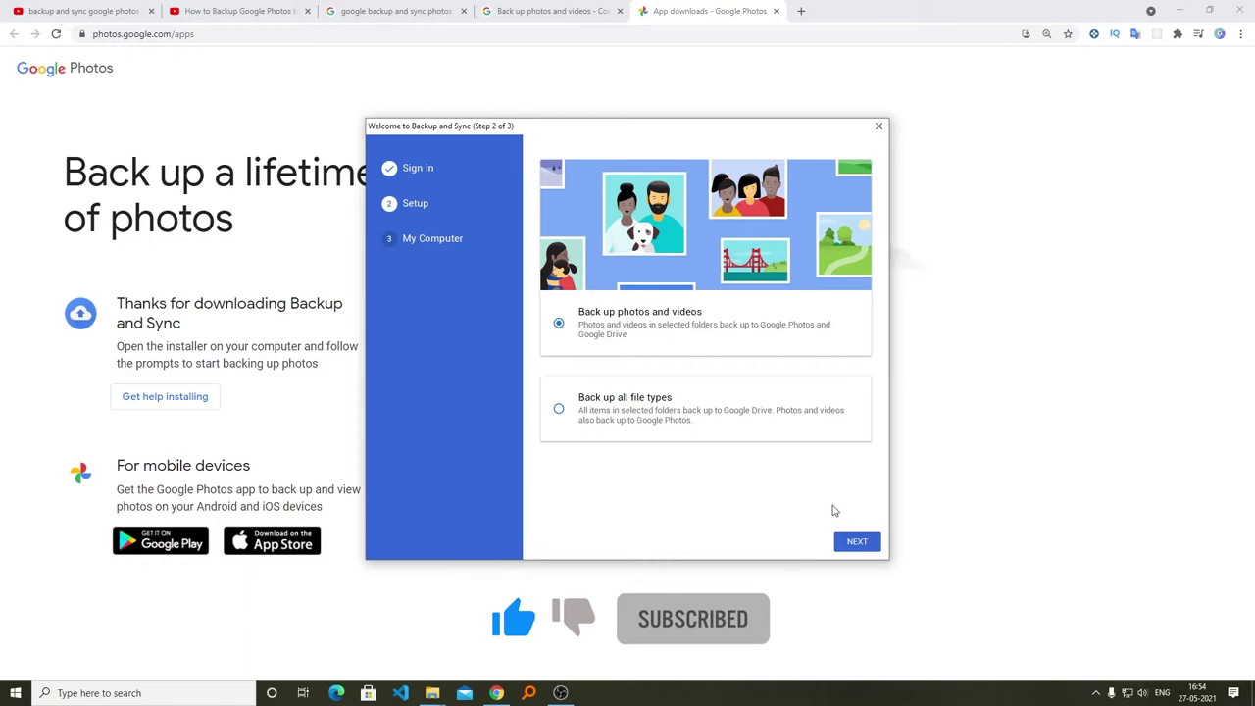
Step: Uncheck Desktop and Pictures and add external-drive folder 1 as the only backup folder
click(860, 543)
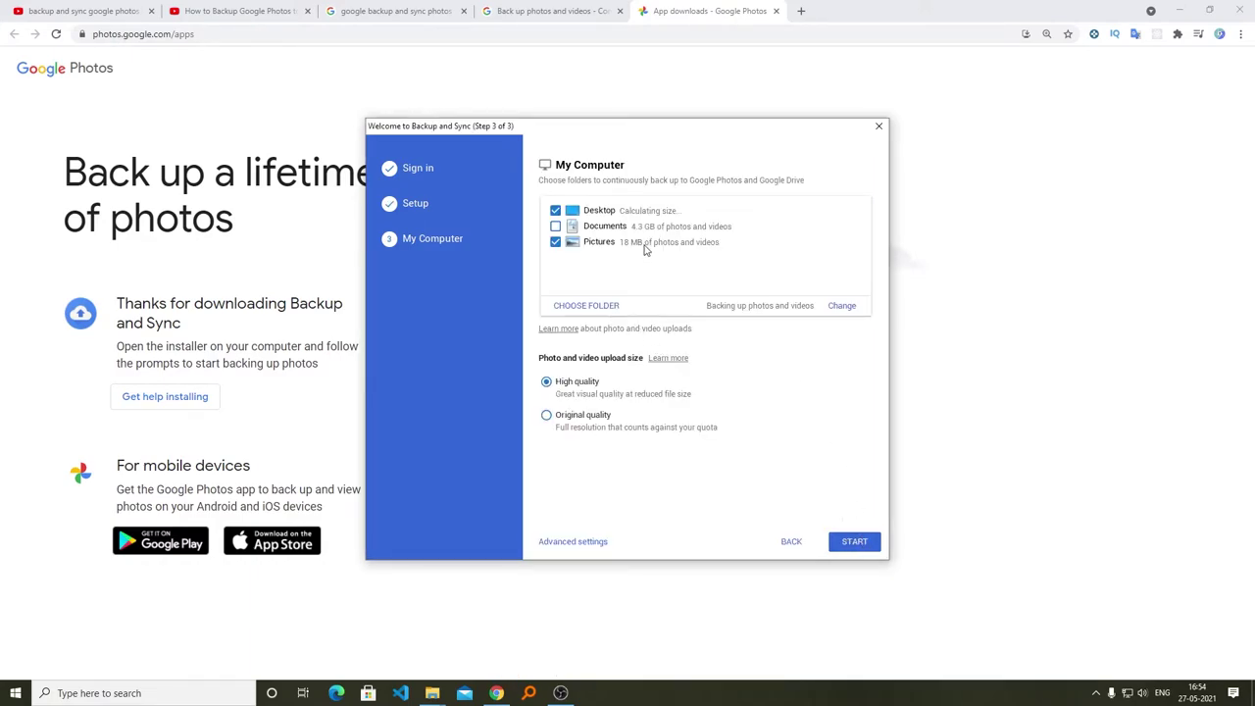
click(555, 210)
click(557, 241)
click(598, 306)
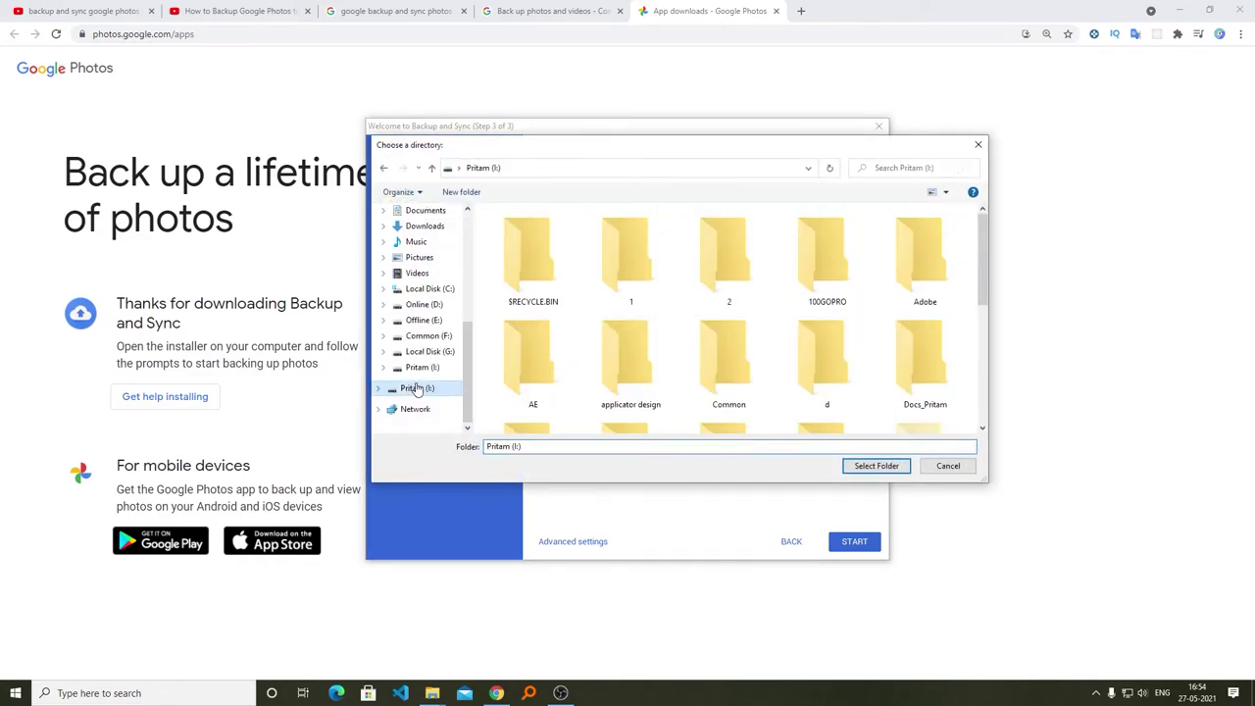
click(640, 260)
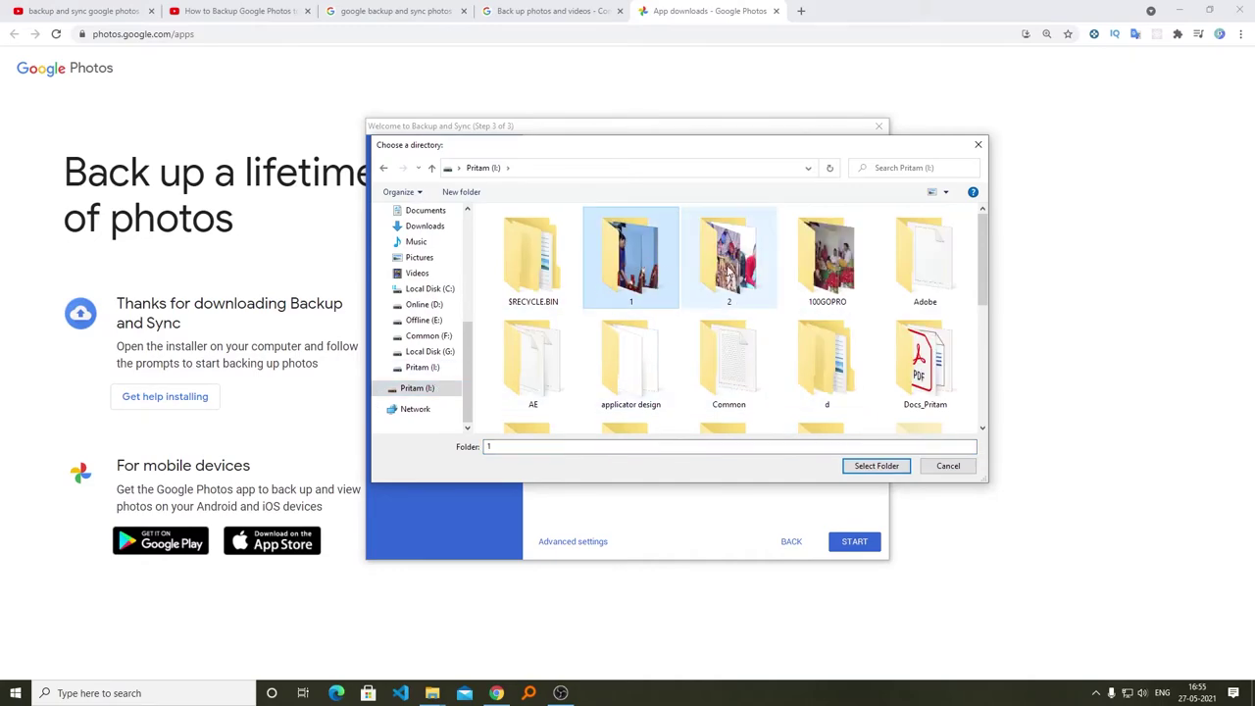
click(873, 465)
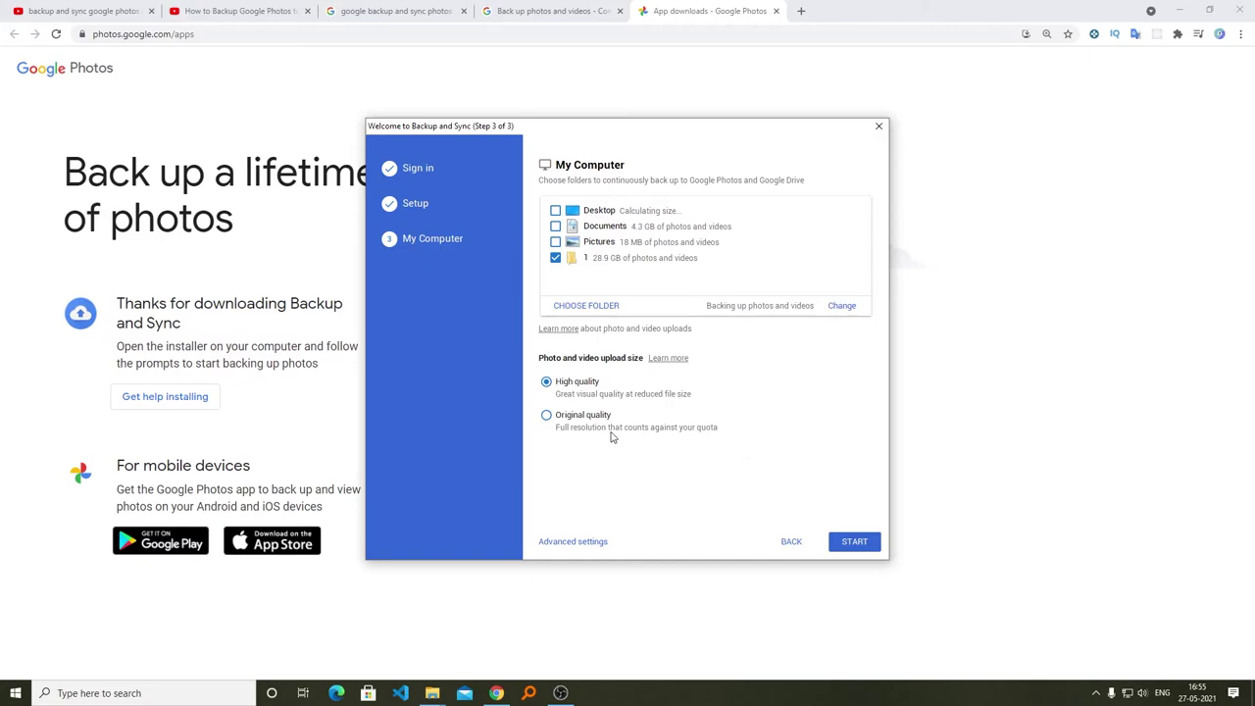
click(546, 416)
click(621, 424)
click(547, 382)
Step: Start uploading folder 1 to Google Photos and close the sync status panel
click(852, 543)
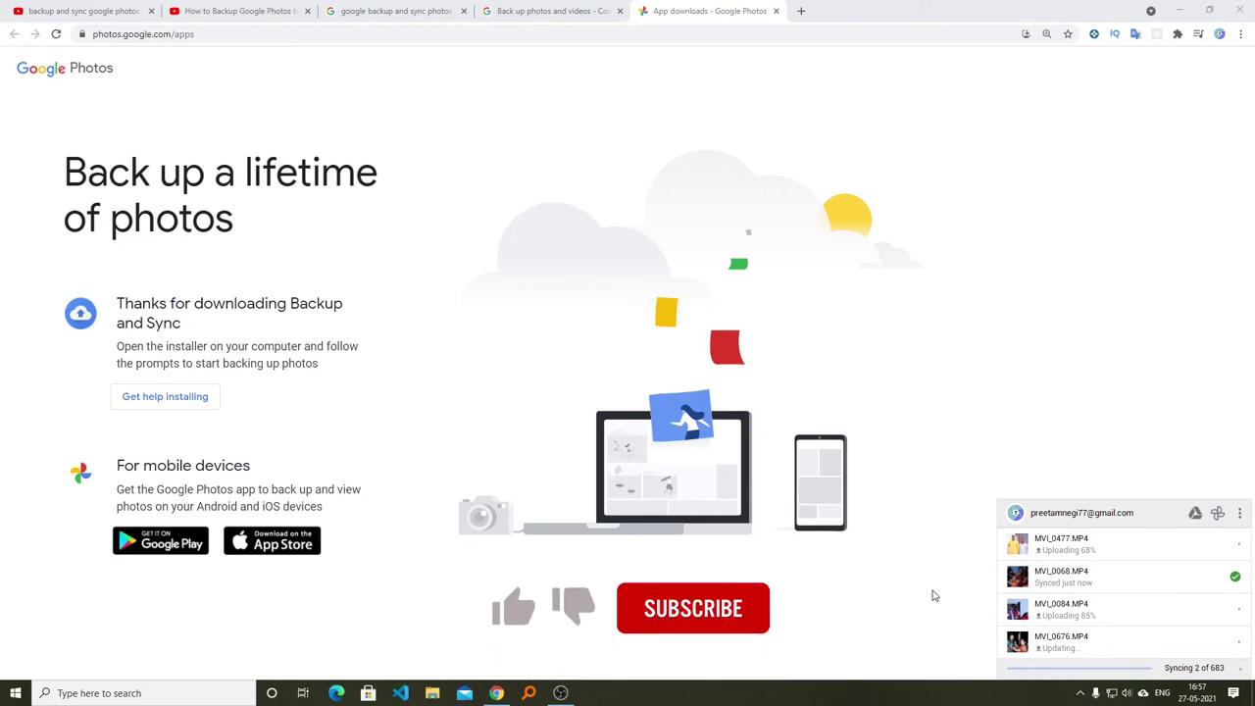
click(975, 576)
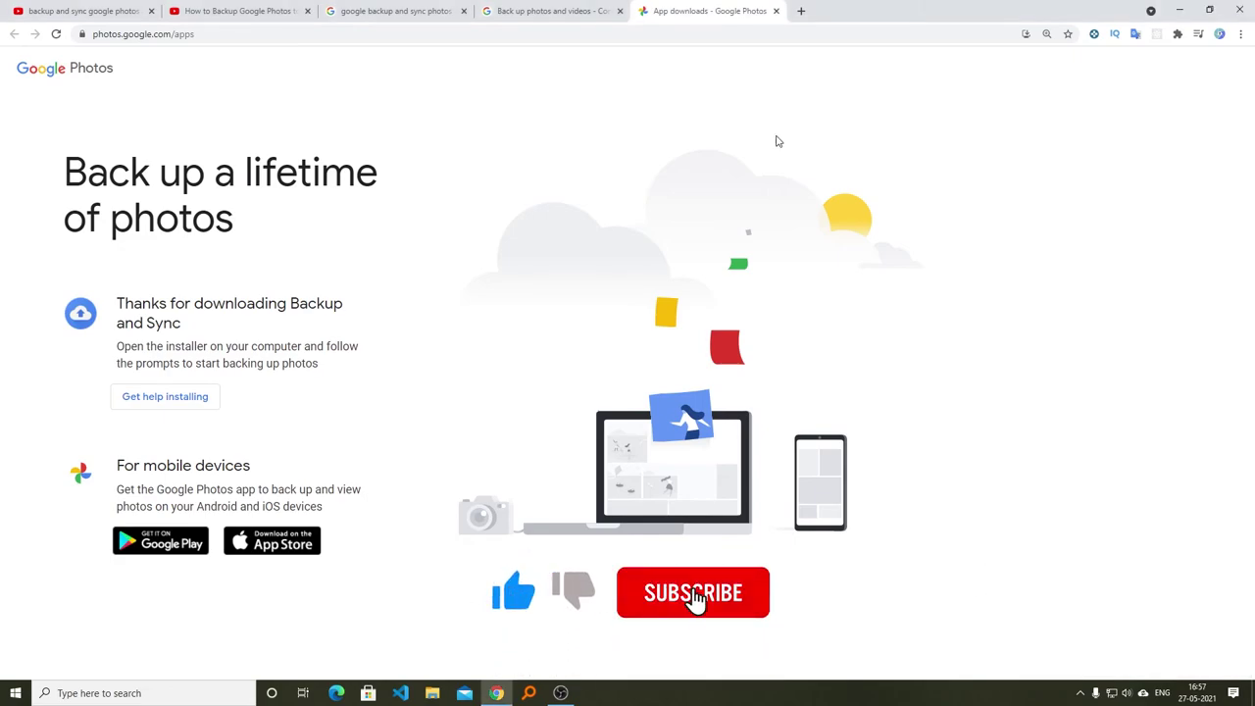